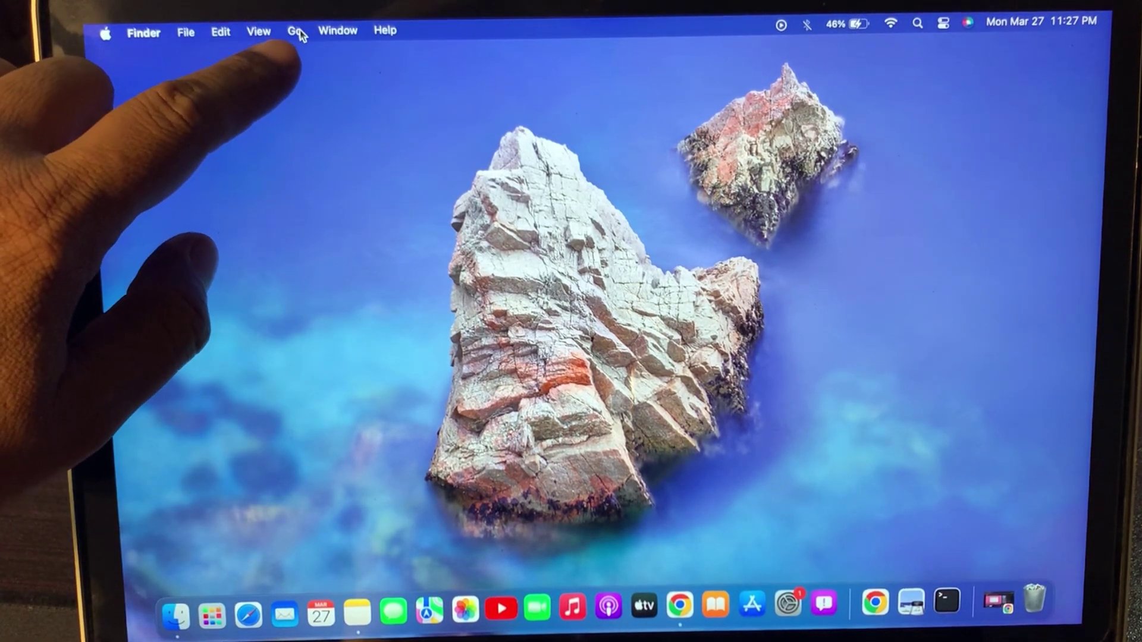
Open a Finder window at the Computer location via the Go menu
left_click(294, 30)
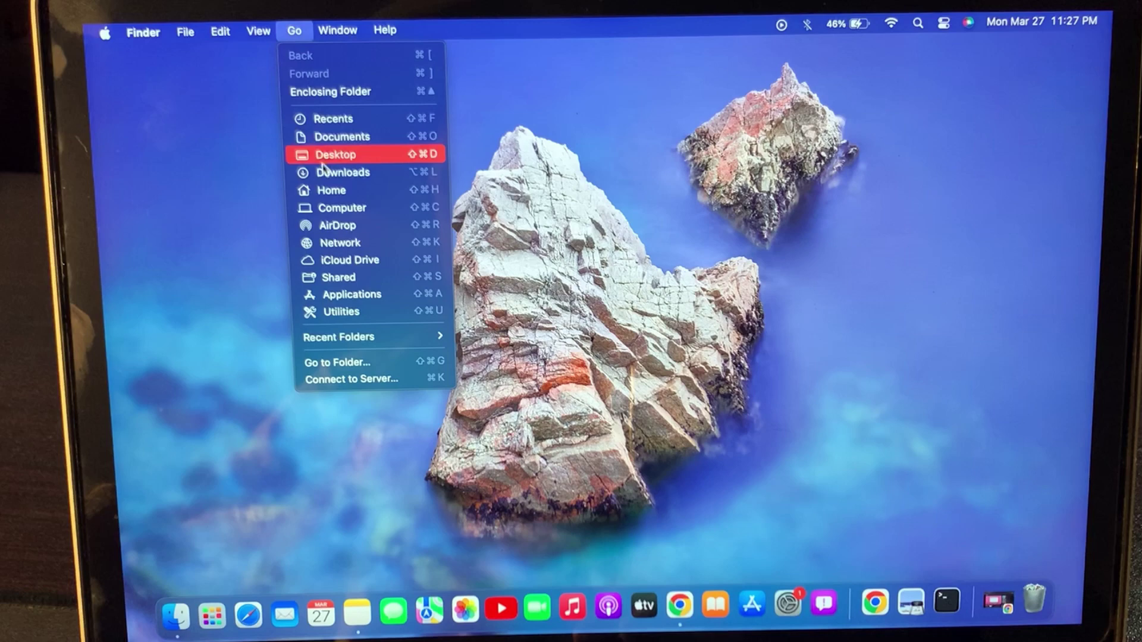
left_click(393, 210)
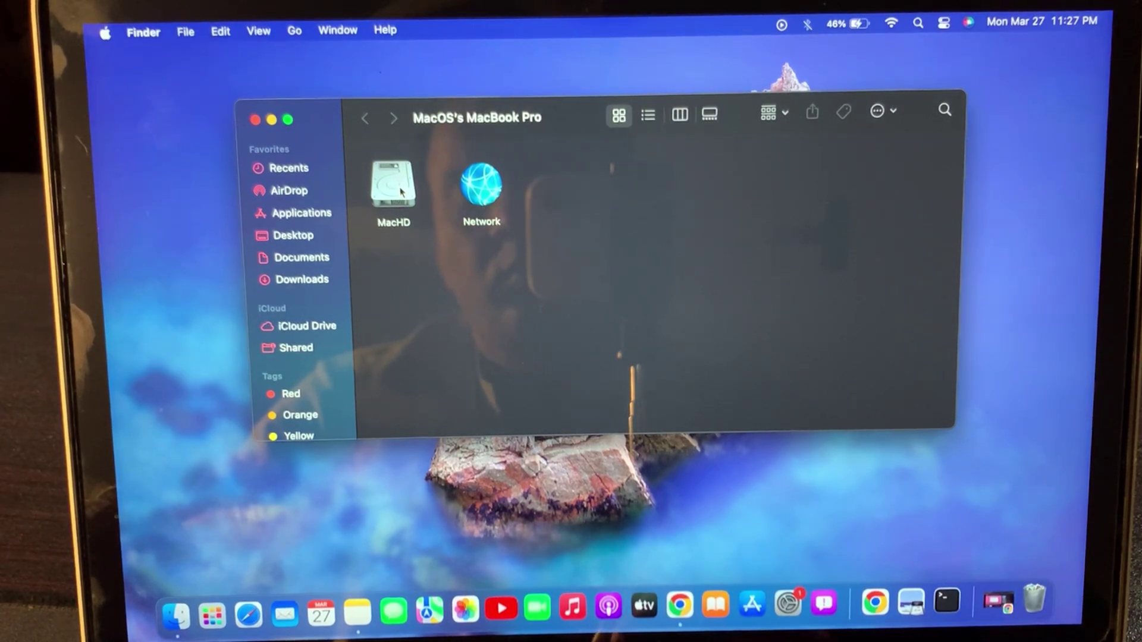
Open the MacHD drive in a new Finder tab
right_click(401, 193)
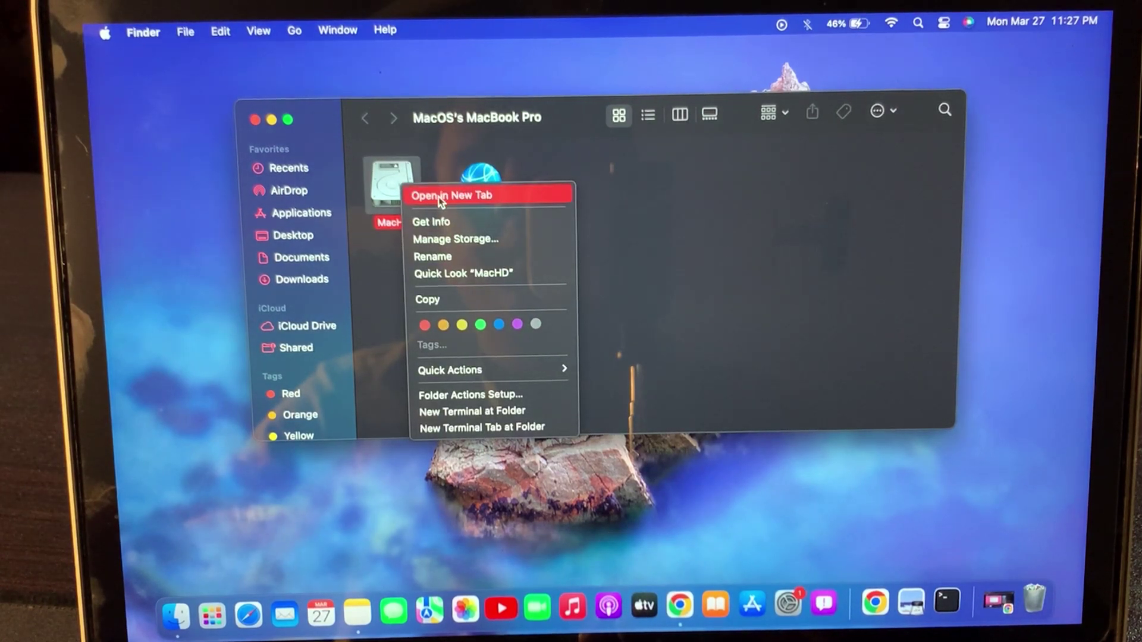
left_click(475, 194)
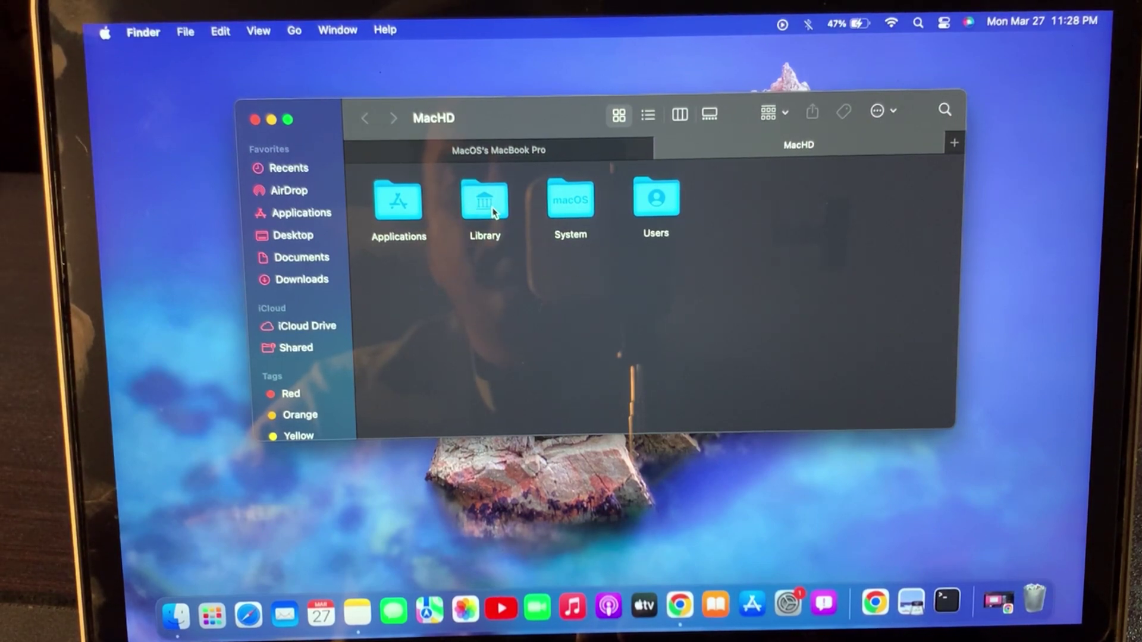
Enter MacHD's Library folder and select its Preferences subfolder
double_click(493, 213)
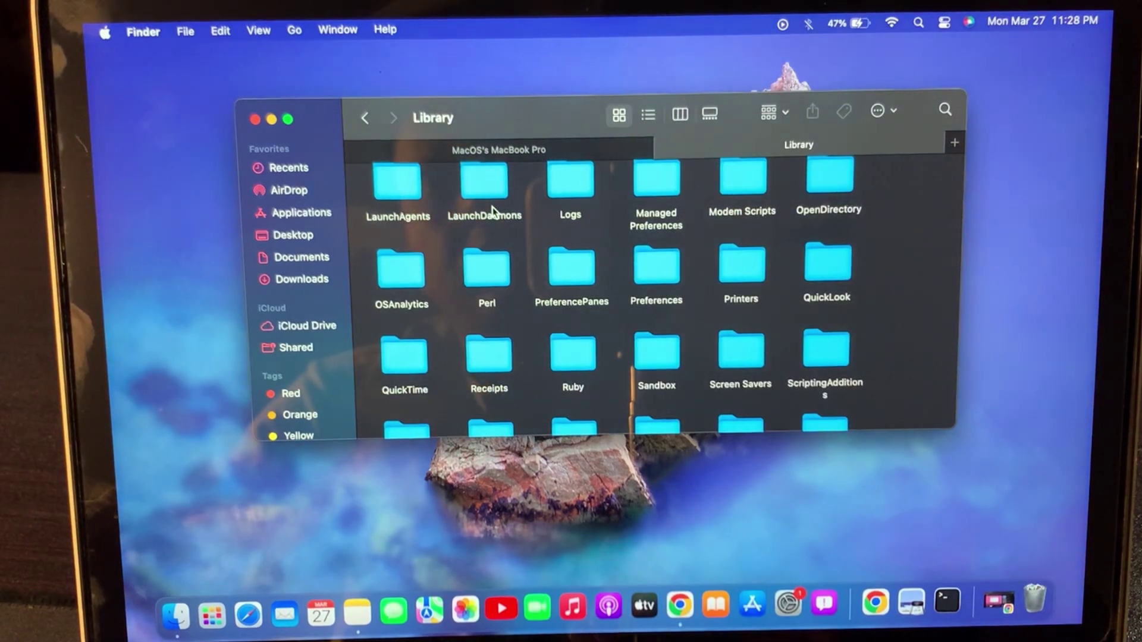
scroll(703, 295, "down", 2)
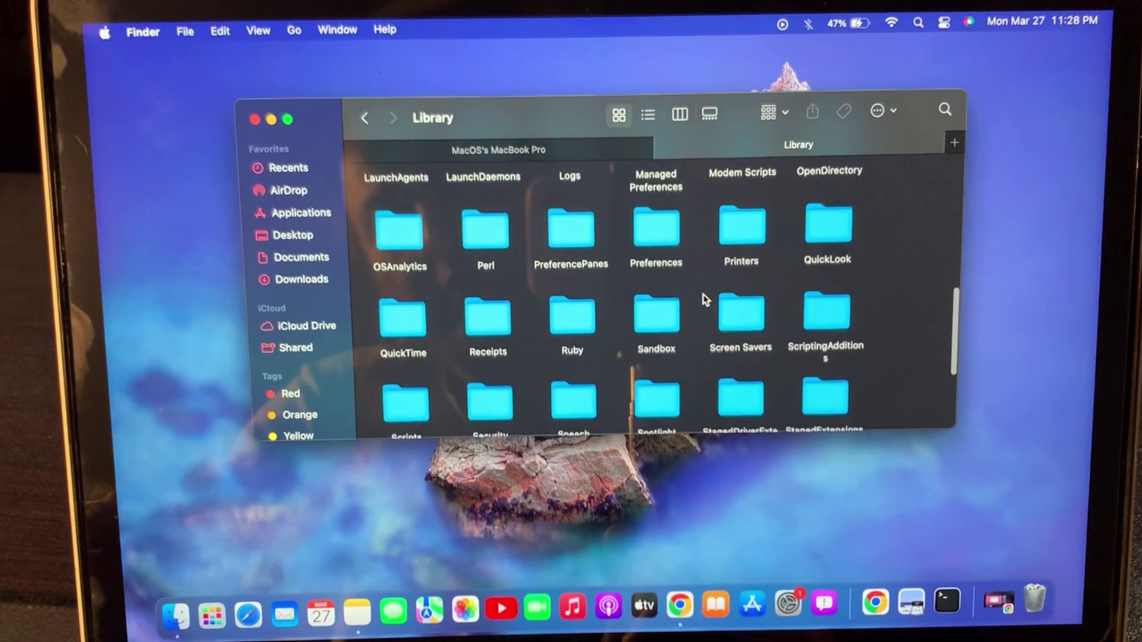
scroll(703, 294, "down", 2)
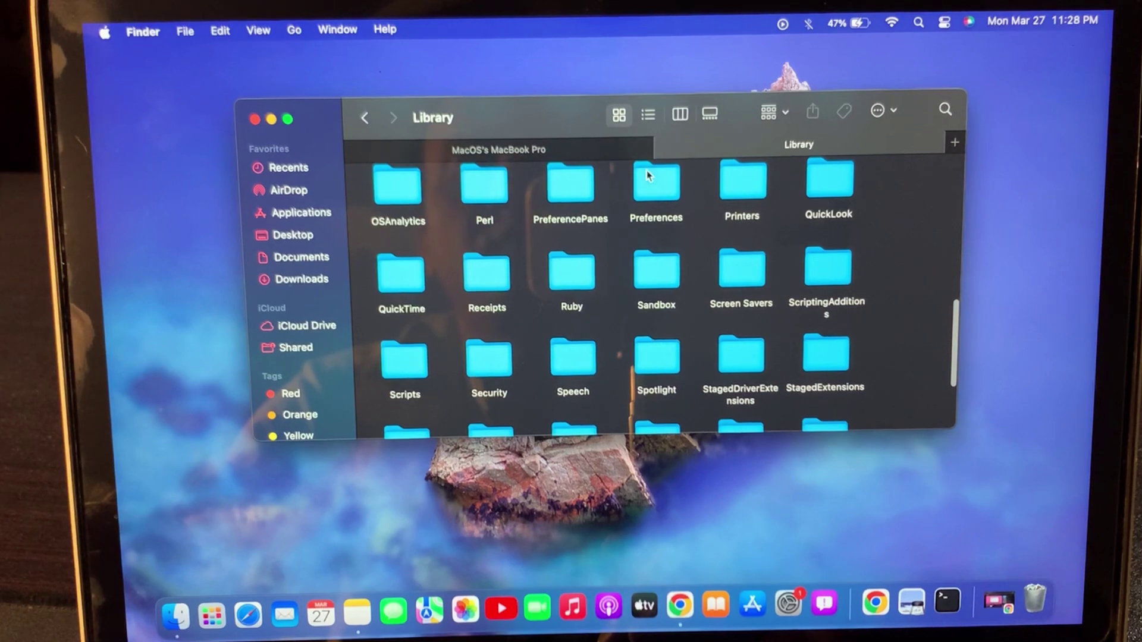
left_click(650, 198)
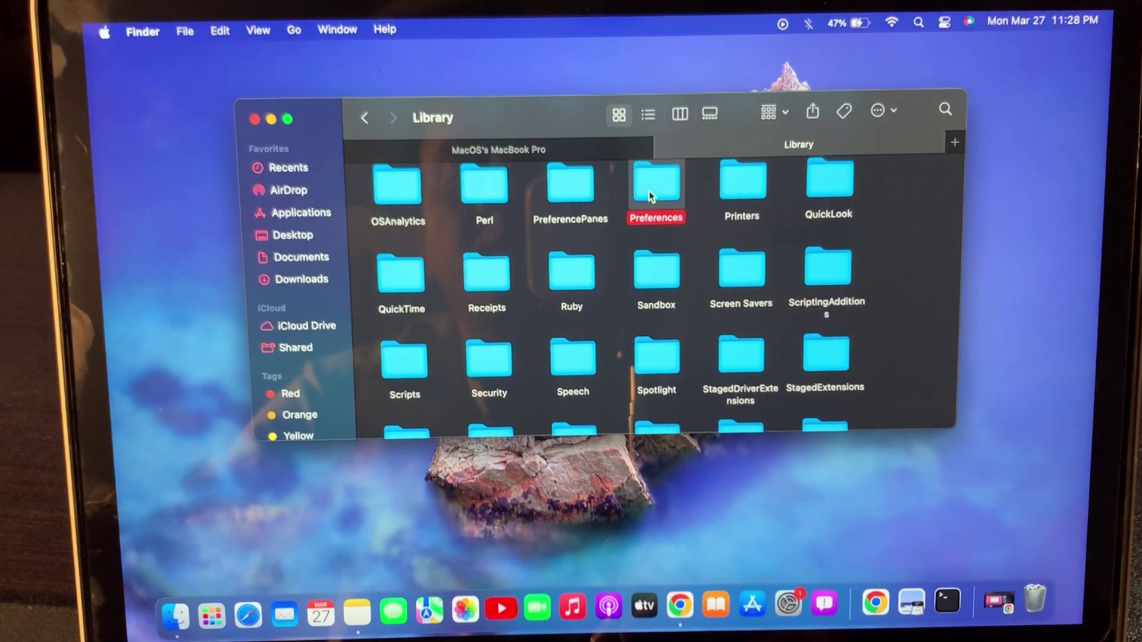
Open Preferences and box-select com.apple.powerlogd.plist plus both PowerManagement plists
double_click(651, 197)
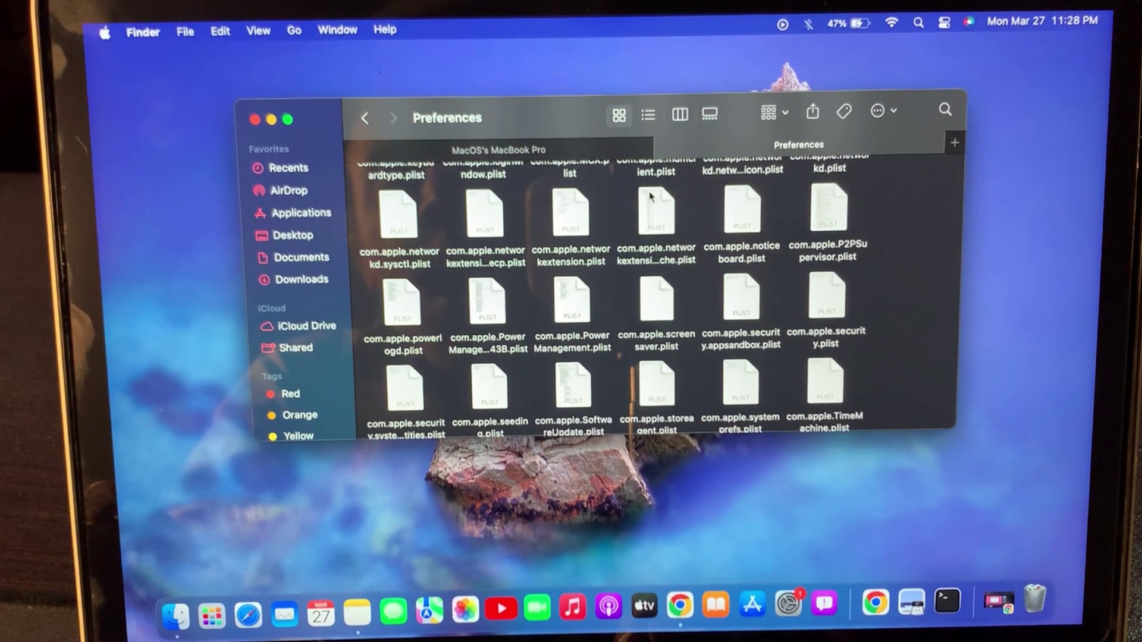
scroll(636, 301, "down", 2)
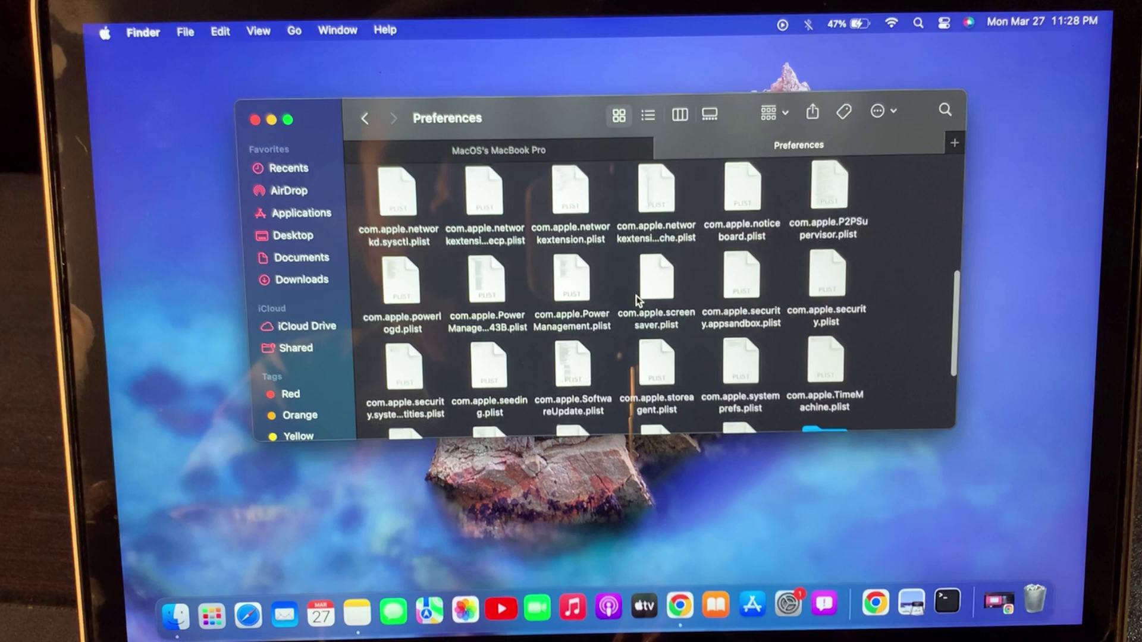
scroll(636, 301, "down", 2)
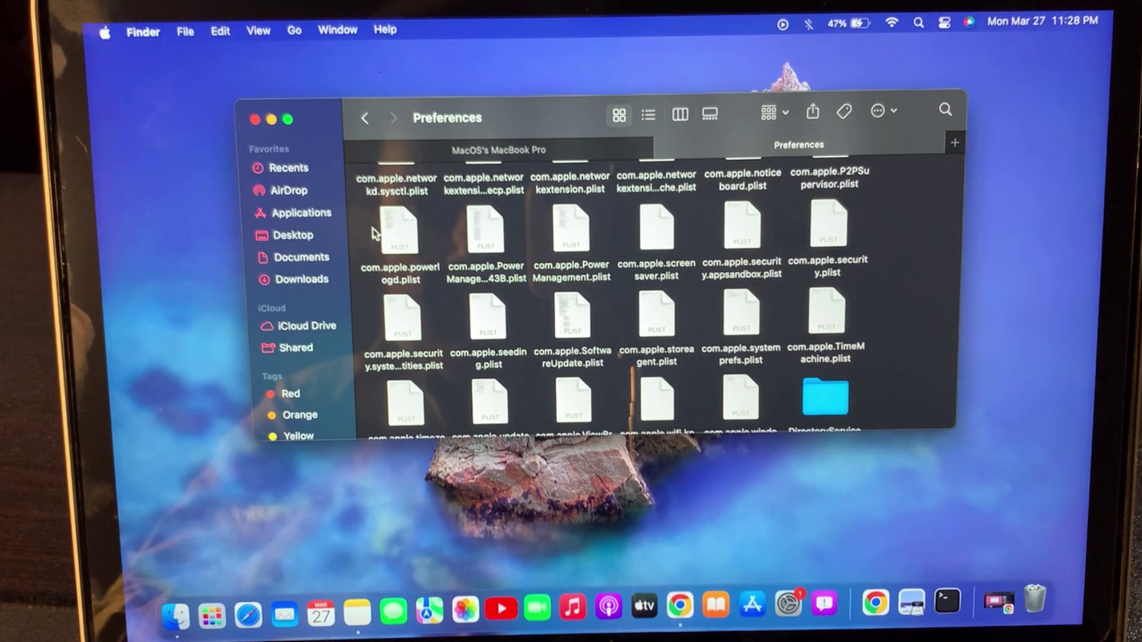
mouse_move(364, 223)
left_mouse_down()
mouse_move(369, 247)
mouse_move(455, 282)
mouse_move(604, 276)
left_mouse_up()
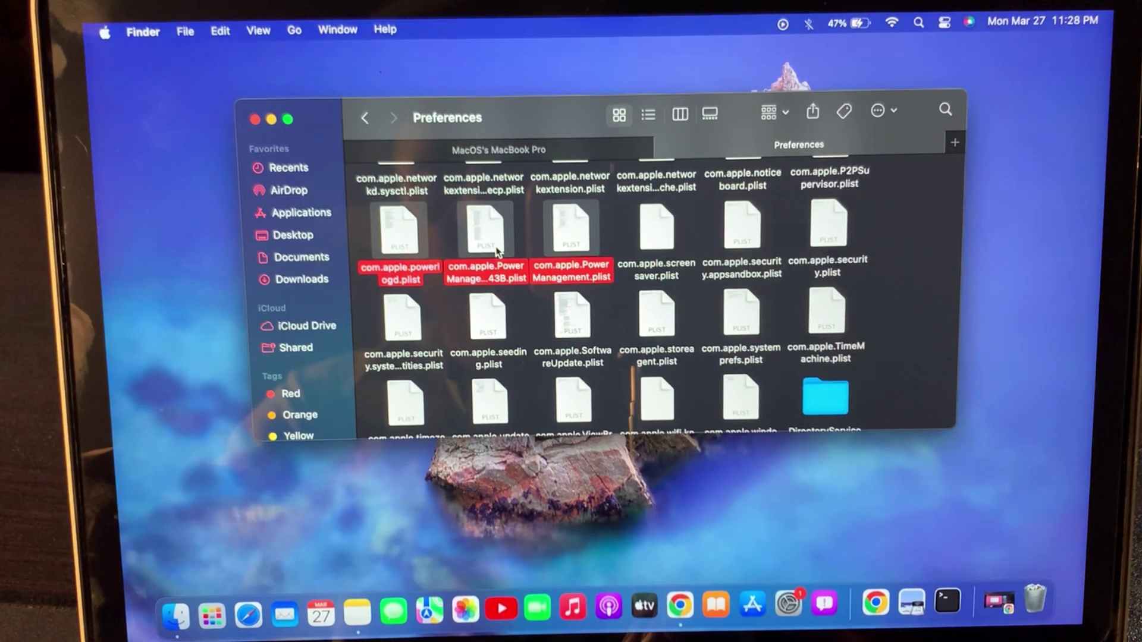
Move the three selected power plist files to the Trash
right_click(497, 252)
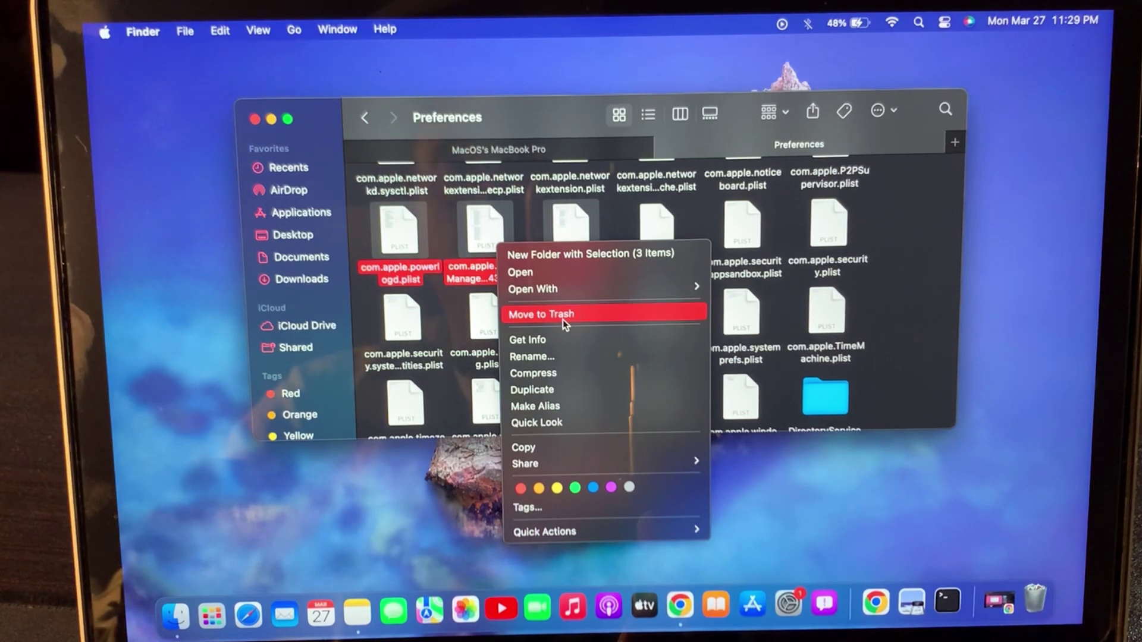
left_click(562, 319)
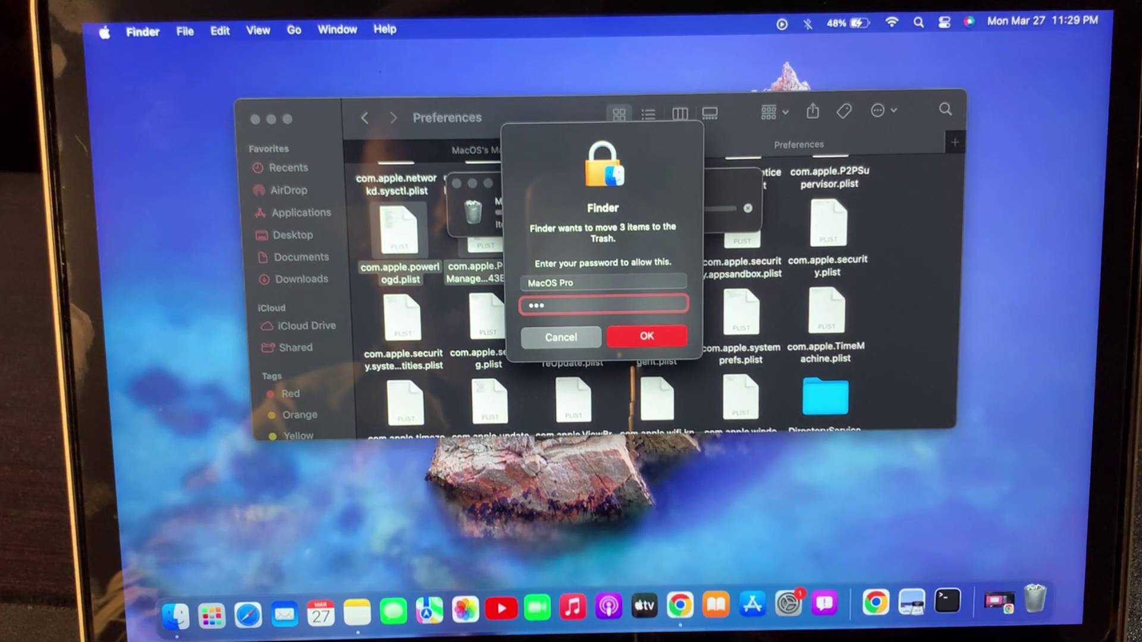
type("xx")
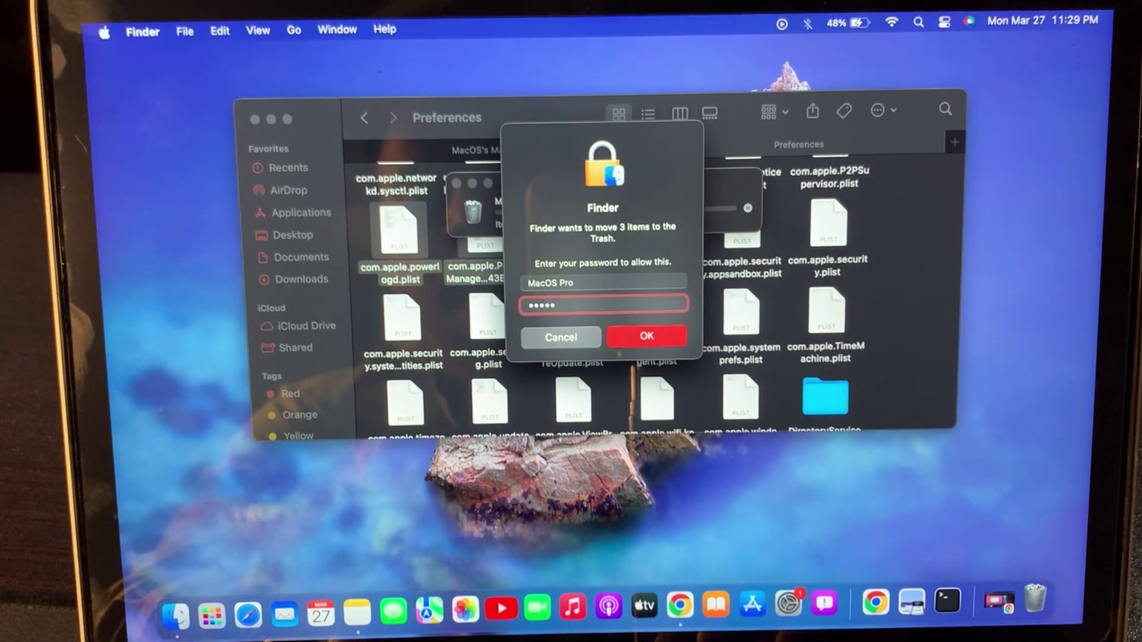
type("xx")
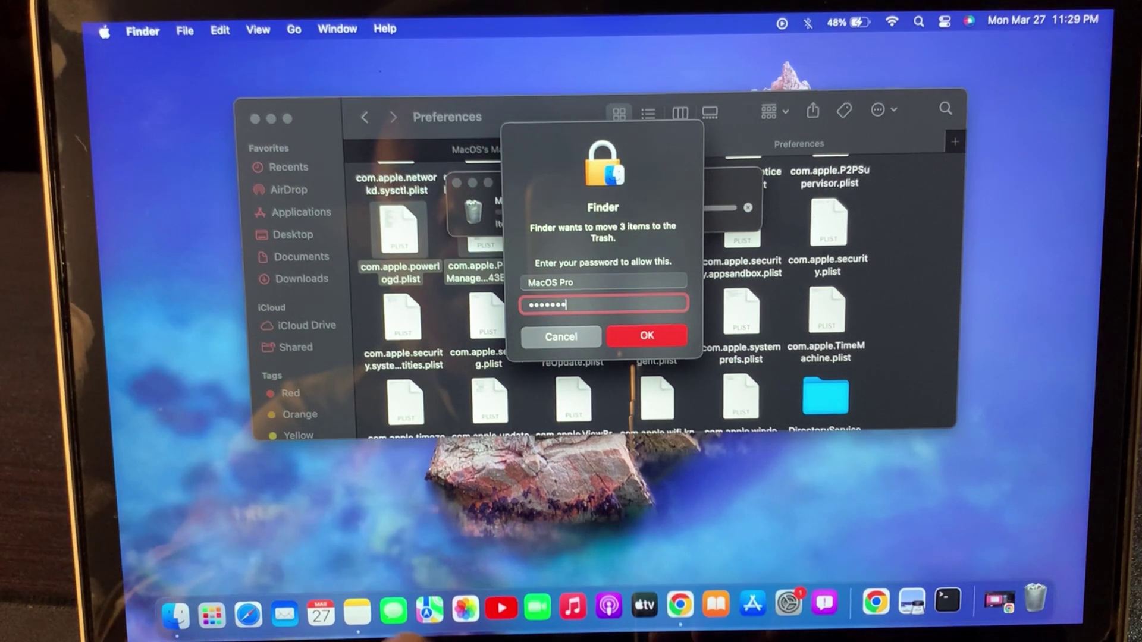
Confirm the administrator password prompt to authorize trashing the plists
left_click(643, 337)
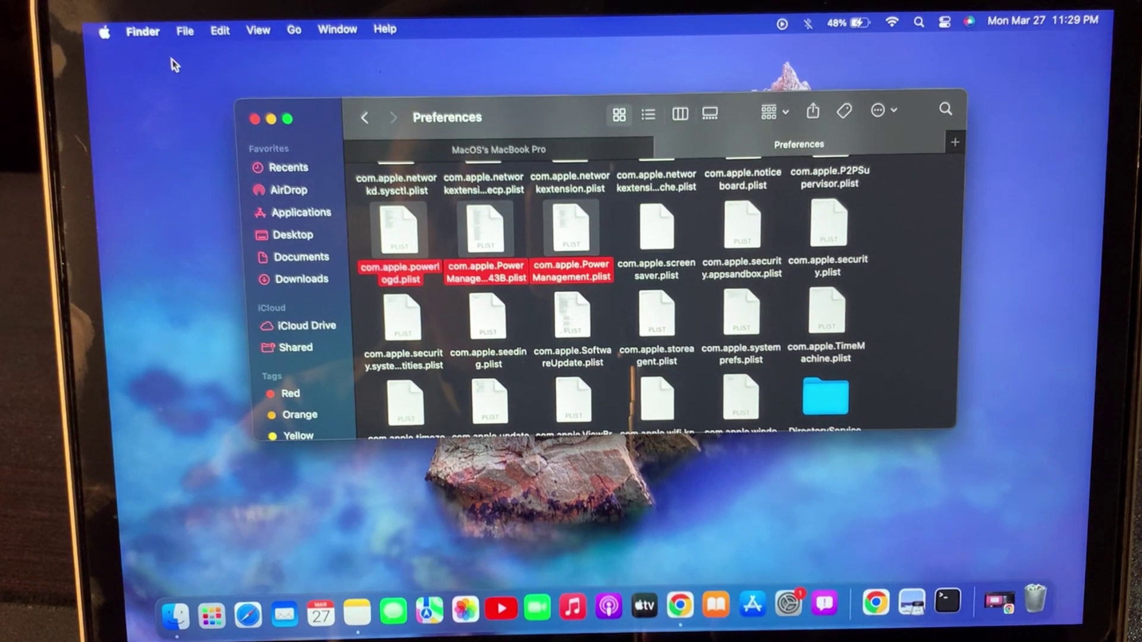
Close the Preferences window and check the battery menu for a service warning
left_click(254, 119)
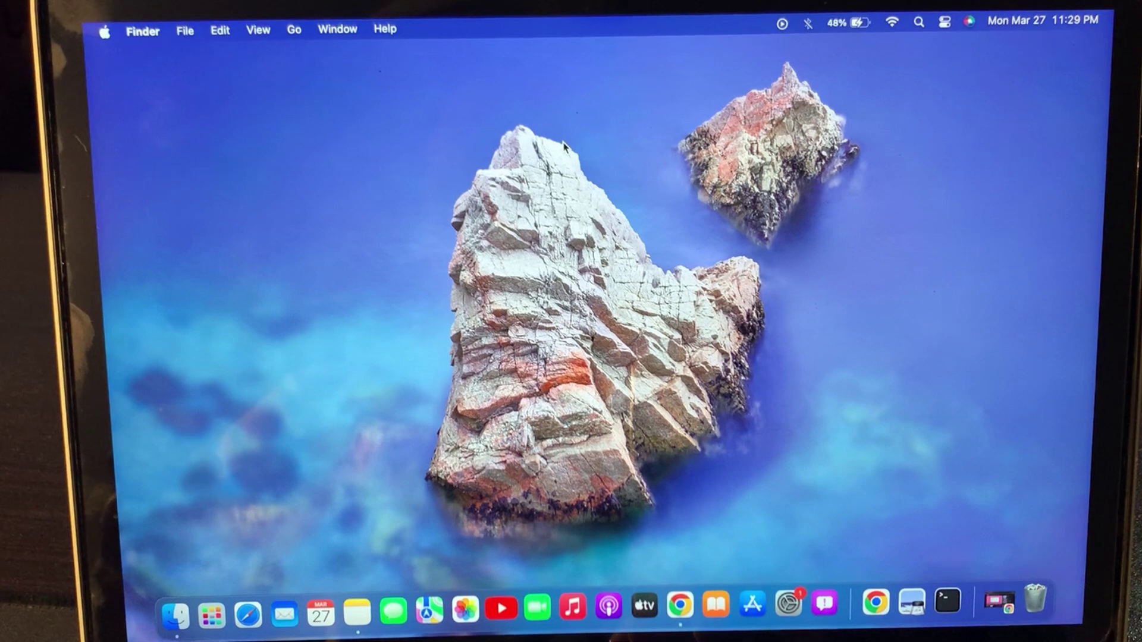
left_click(872, 29)
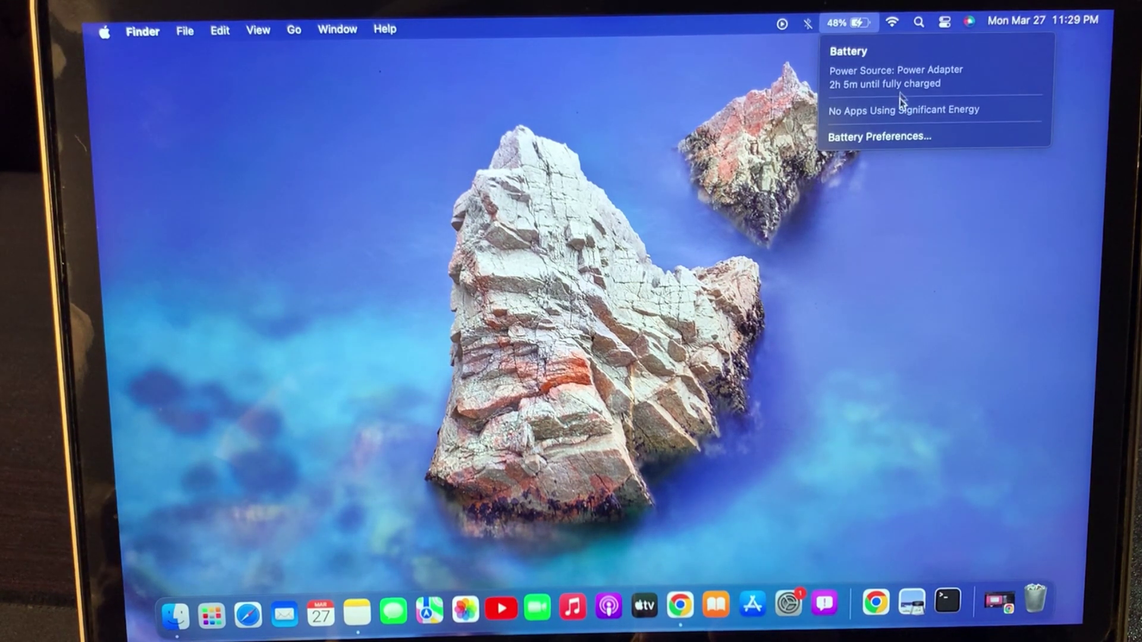